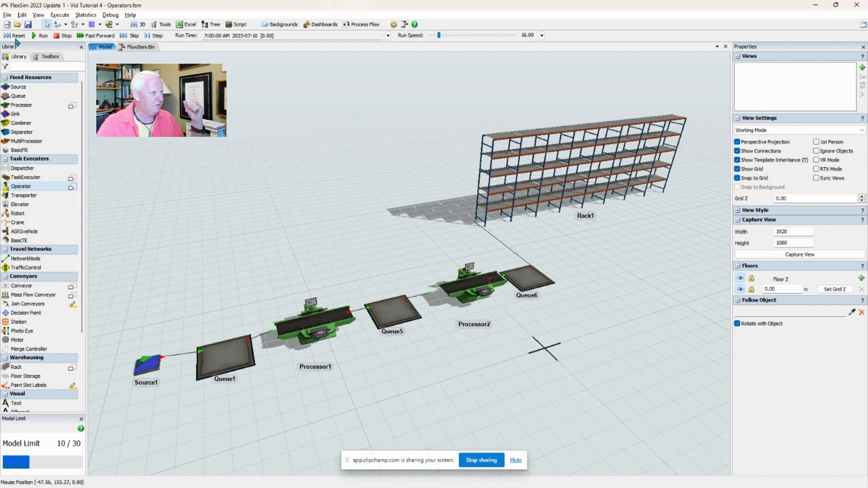
Run the model to preview the flow and place an Operator on the floor in front of Processor1.
click(40, 36)
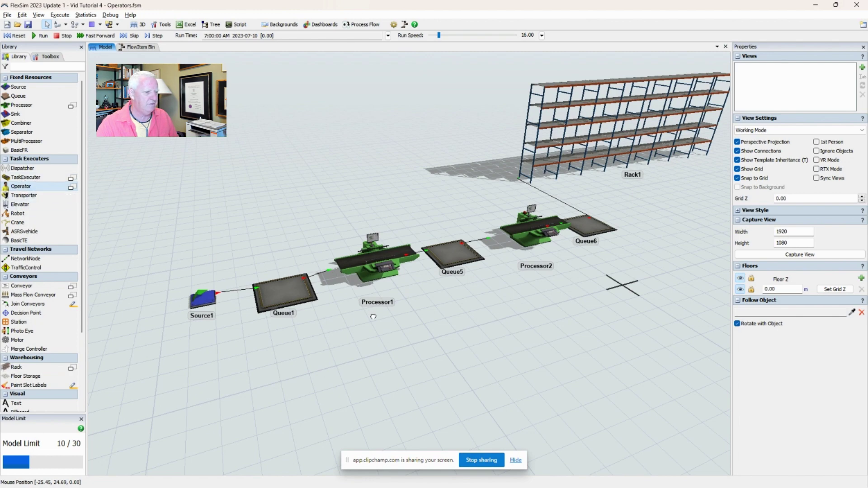
drag(373, 316, 375, 318)
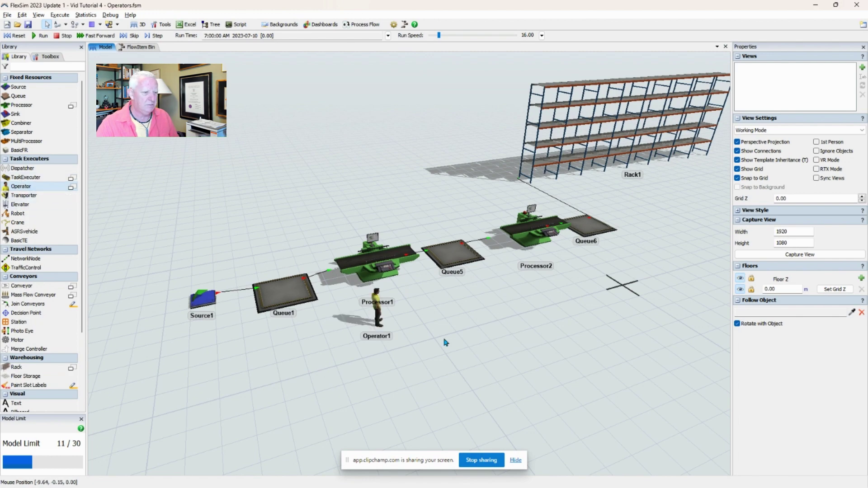
Change the colour of Operator1's clothing from the palette to light blue.
scroll(446, 342, up, 3)
right_drag(446, 342, 424, 345)
click(294, 244)
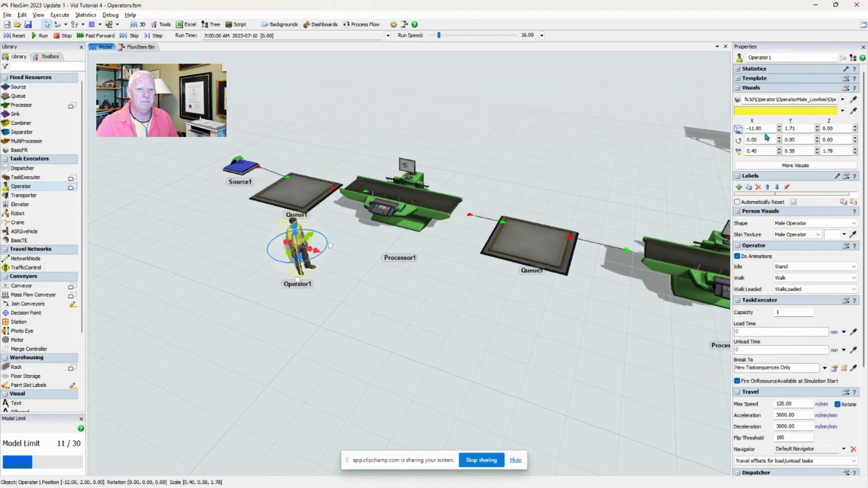
click(842, 111)
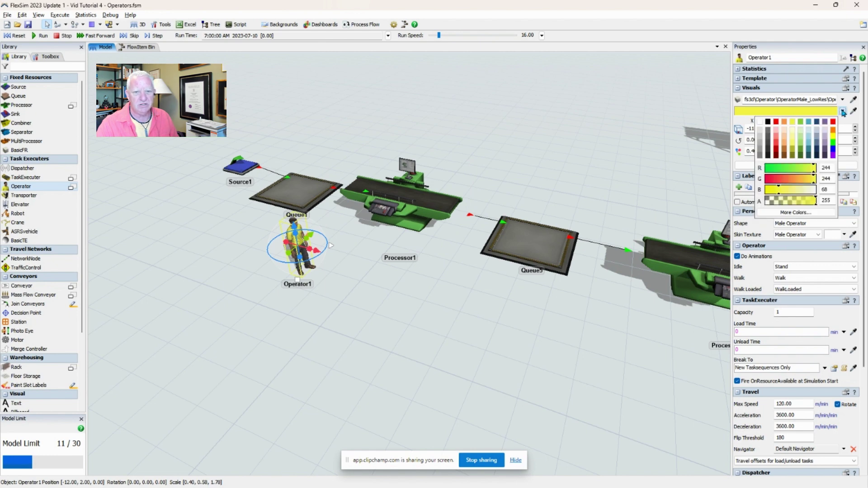
click(809, 125)
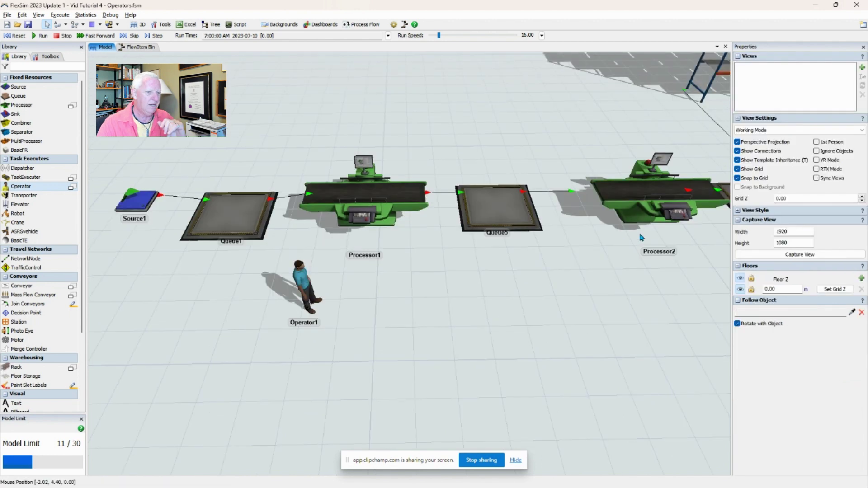
Set Operator1's person shape to Female Operator.
click(302, 286)
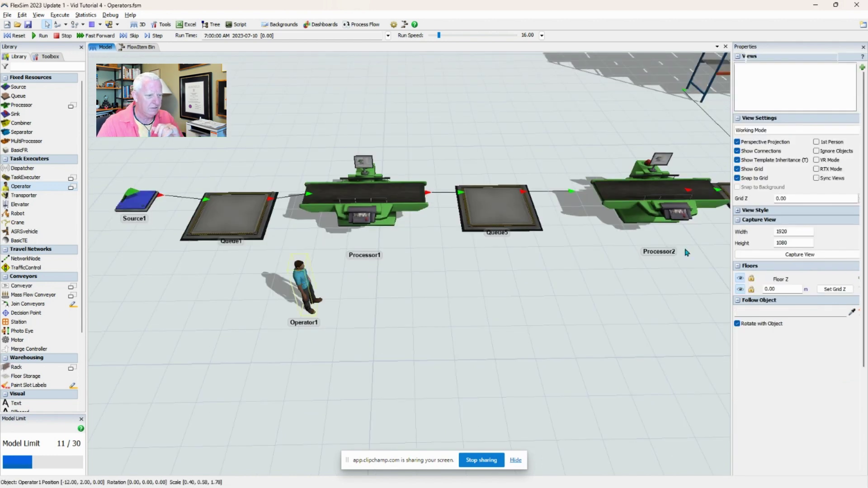
click(302, 284)
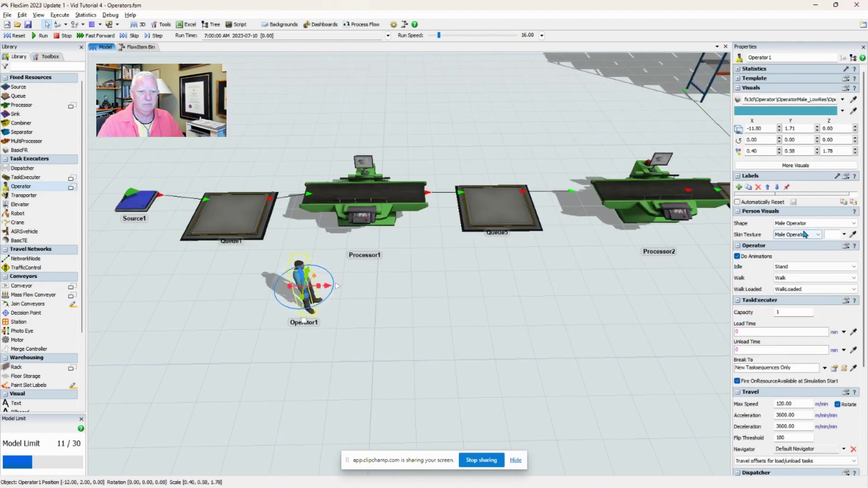
click(850, 224)
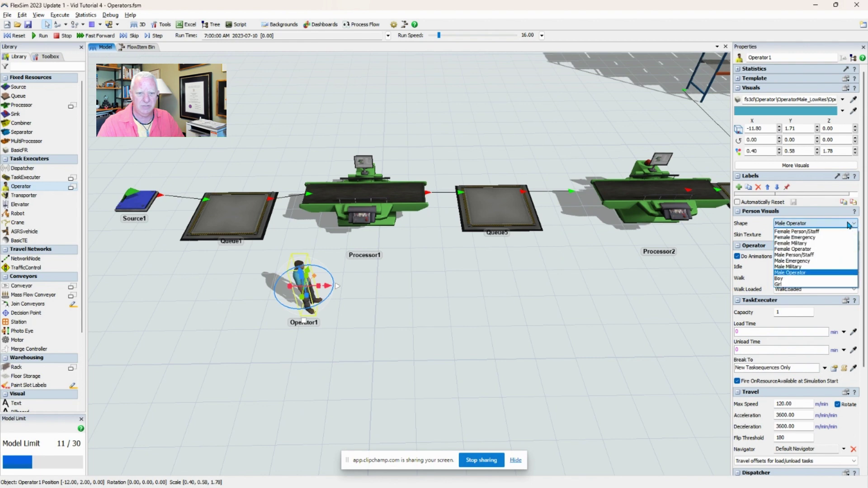
click(794, 249)
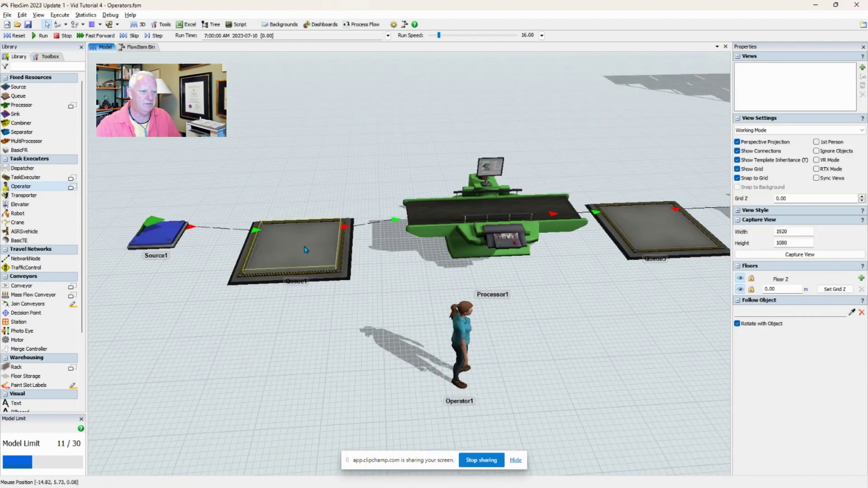
Enable Use Transport on Queue1's output and assign Operator1, sampled from the model, as the transporter.
click(306, 249)
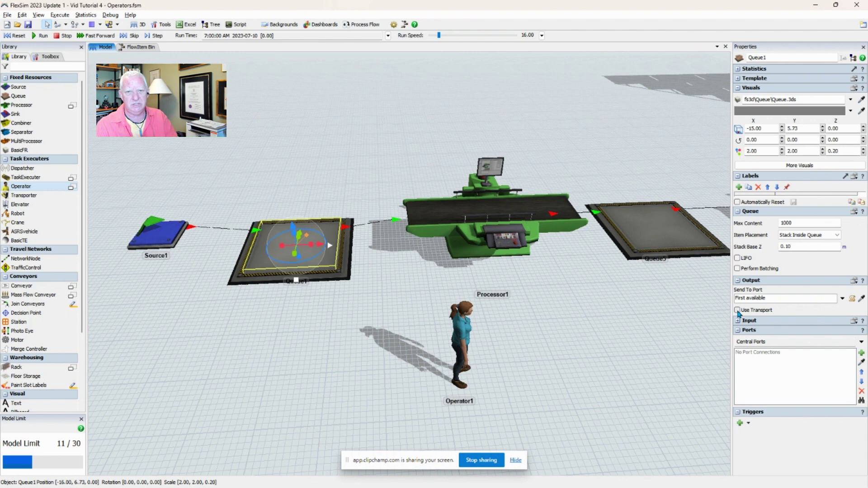
click(737, 311)
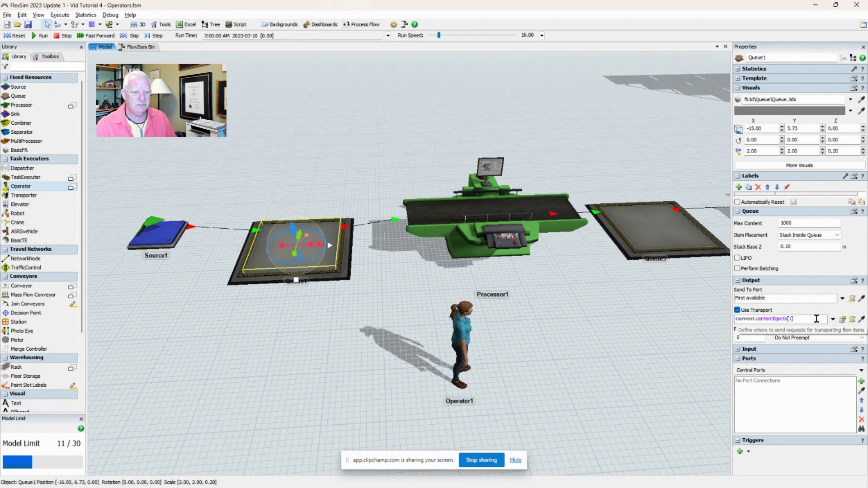
click(862, 320)
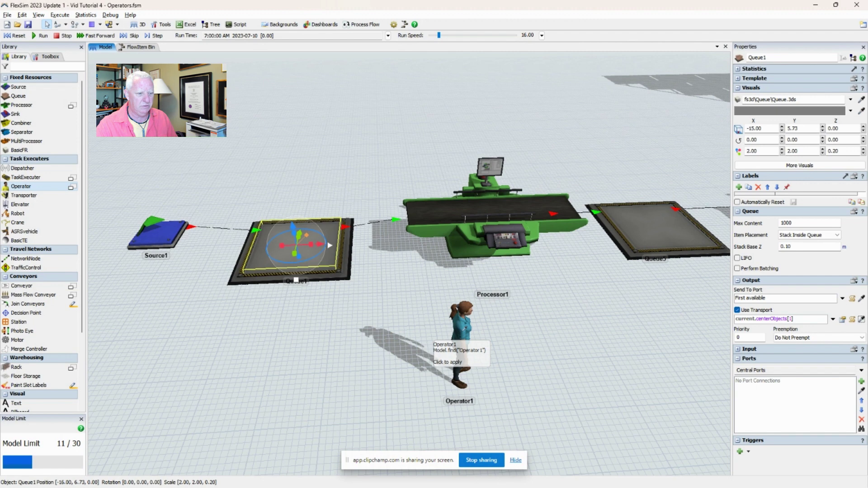
click(464, 332)
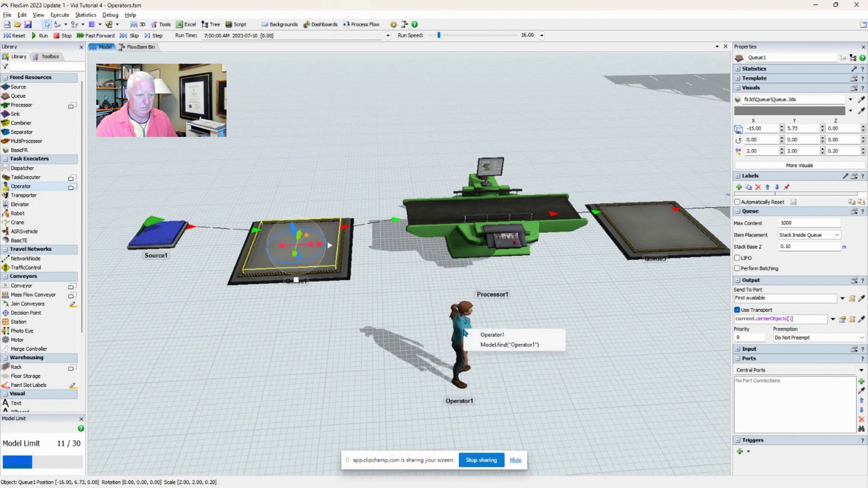
click(492, 334)
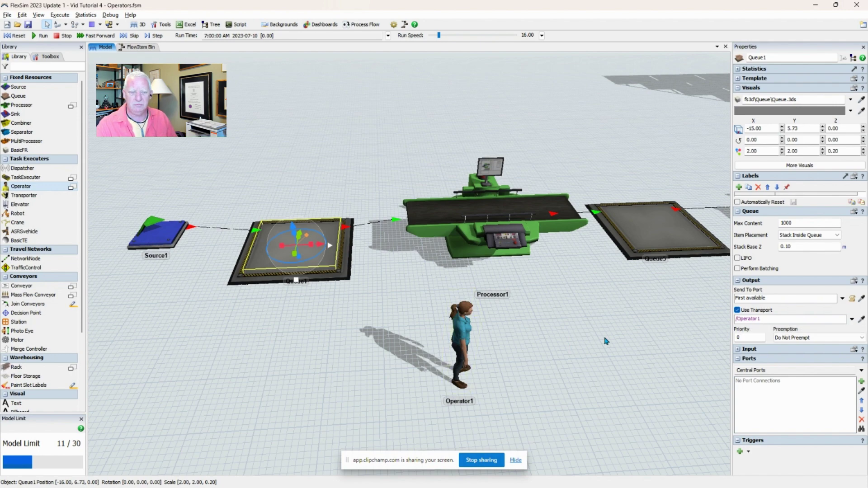
Run the model to watch Operator1 carry items from Queue1 to Processor1, and reset it.
drag(606, 340, 523, 341)
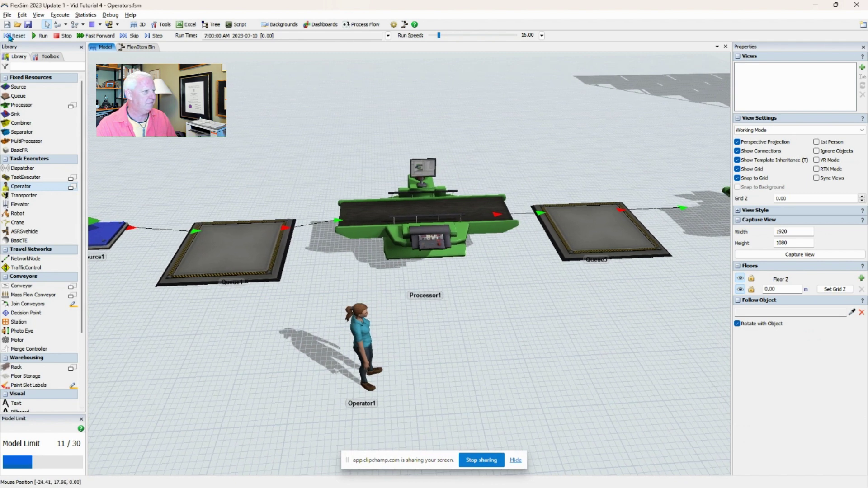
click(42, 35)
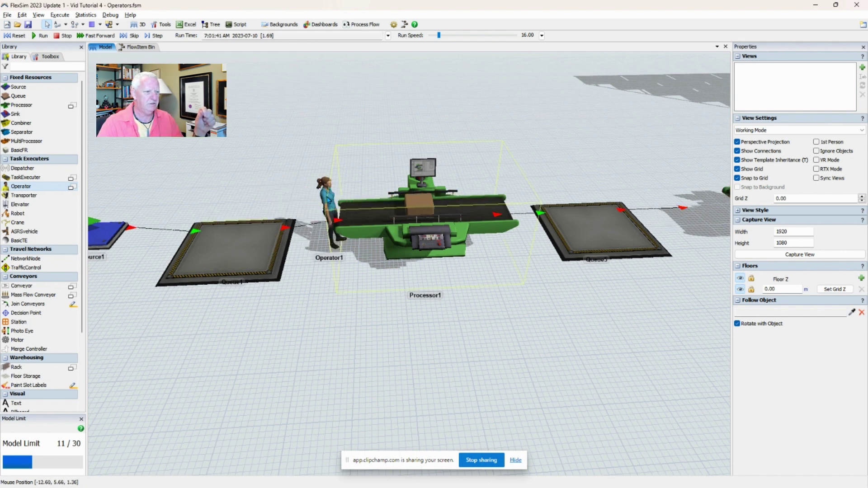
click(15, 35)
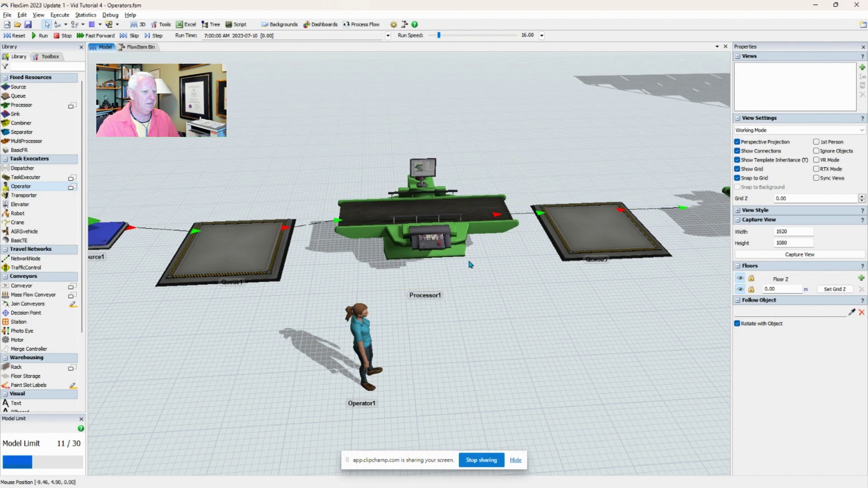
Set Processor1's setup time to 1 minute and make the setup use one operator.
click(431, 210)
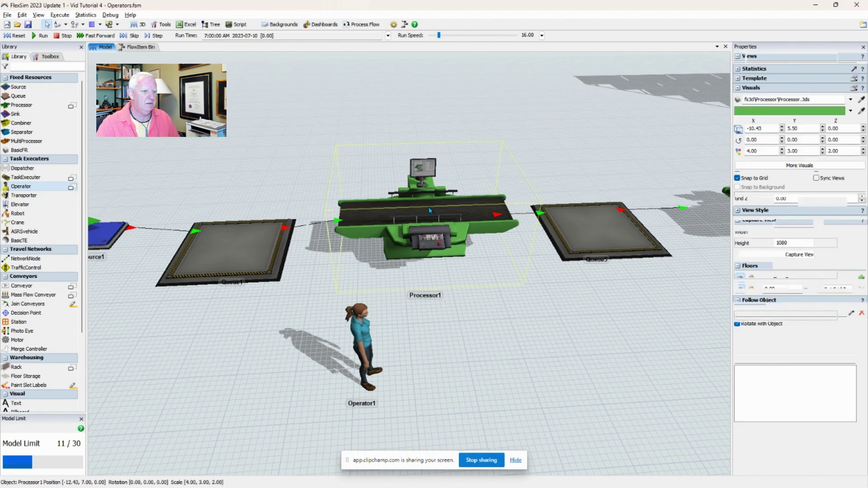
click(611, 348)
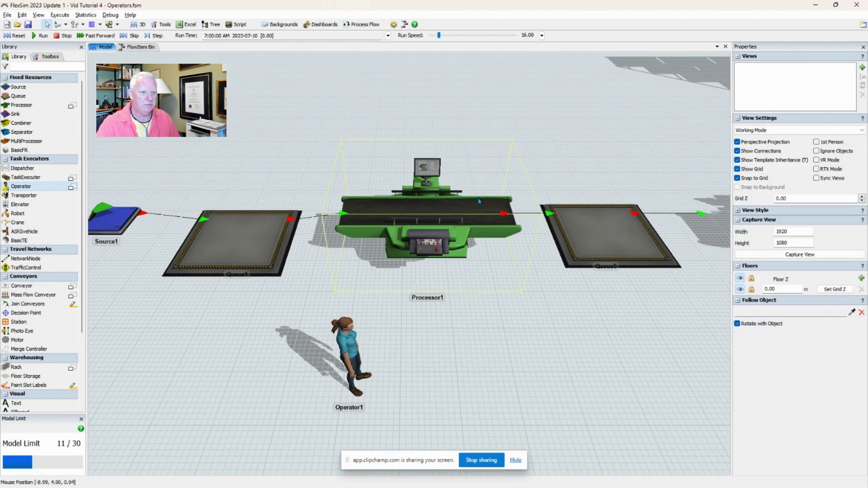
click(450, 213)
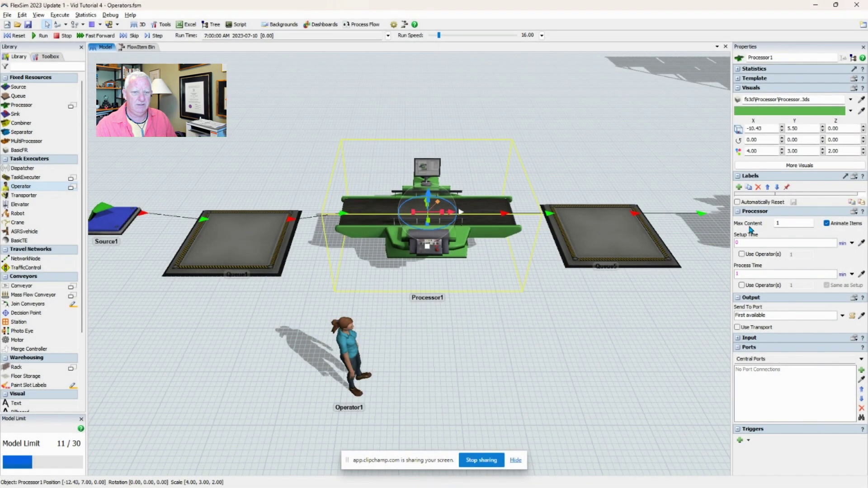
click(739, 242)
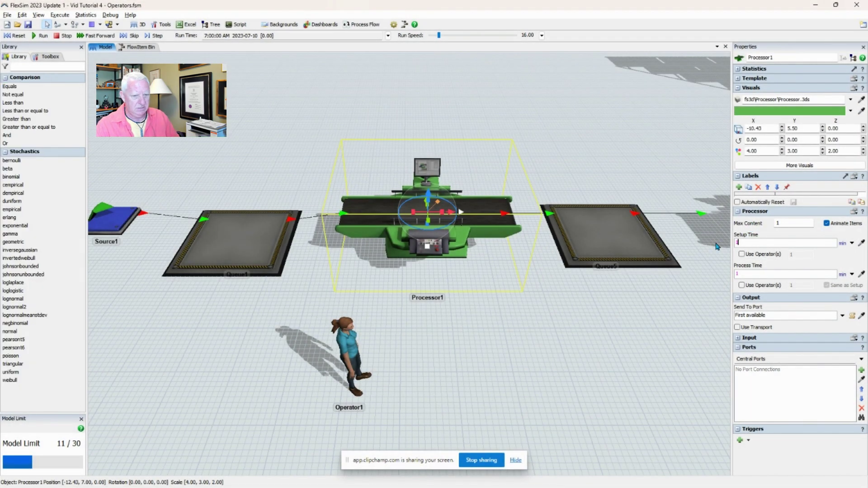
click(742, 255)
click(741, 255)
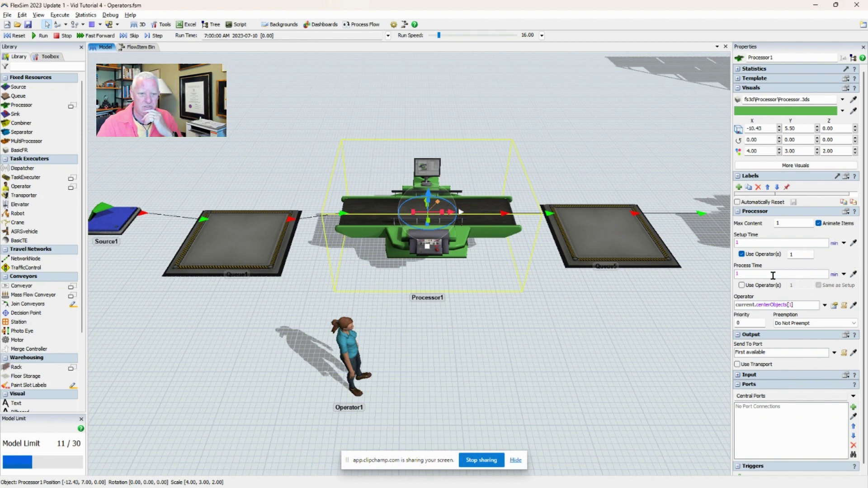
Make Processor1's process time use an operator as well, with the Same as Setup option on.
click(746, 286)
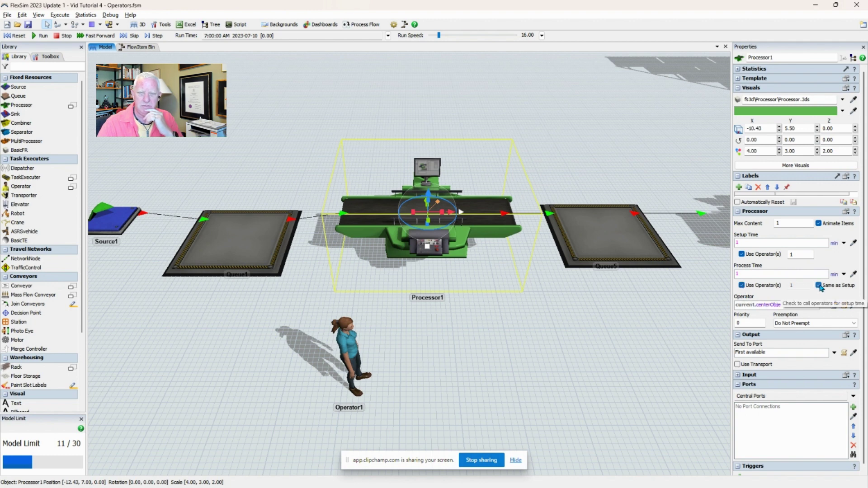
click(742, 285)
click(741, 285)
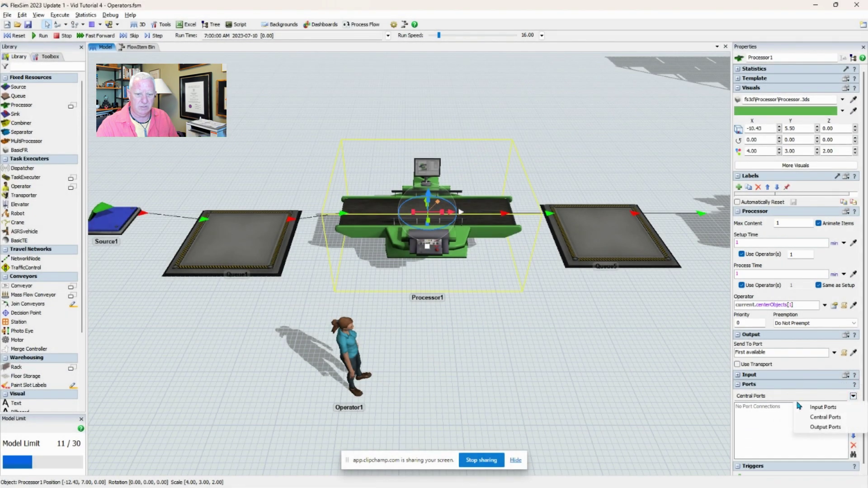
Connect Operator1 to Processor1's central ports and run the model to test the operator's setup and processing work.
click(816, 418)
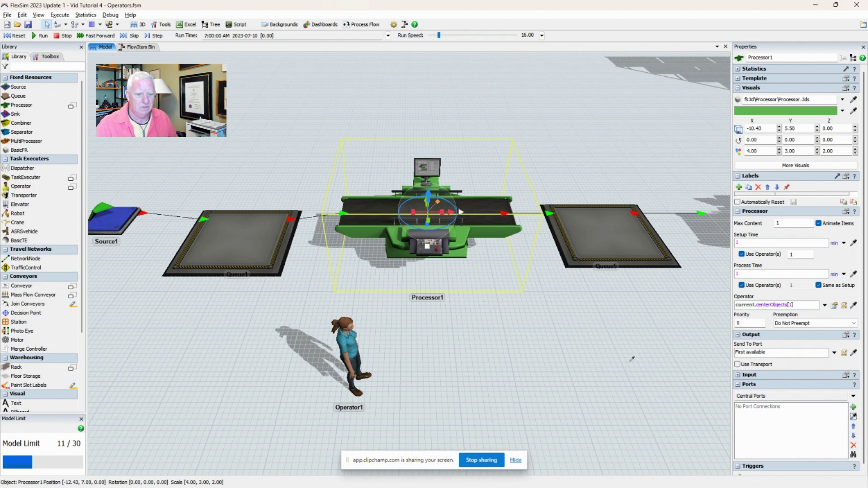
click(349, 347)
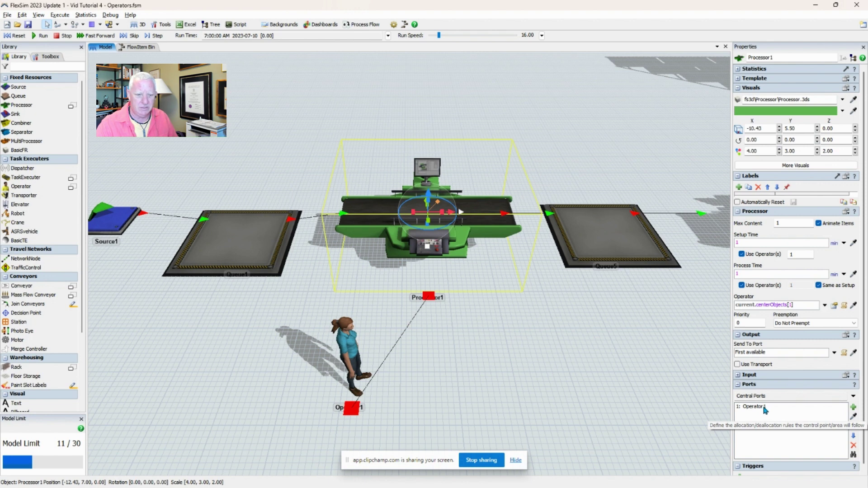
click(573, 322)
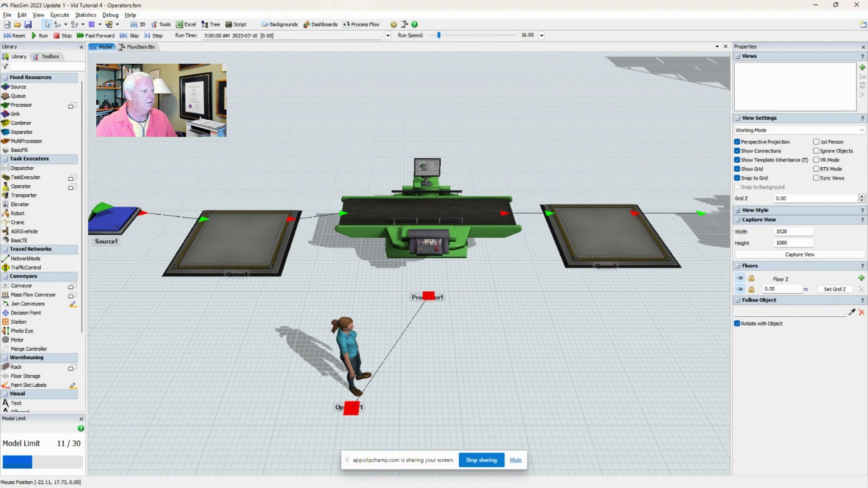
click(40, 35)
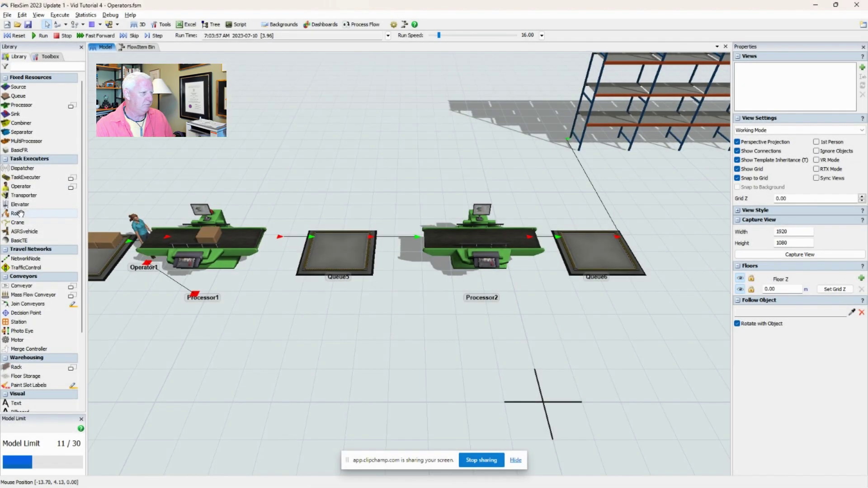
Place a Robot on the floor between Queue5 and Processor2.
click(19, 213)
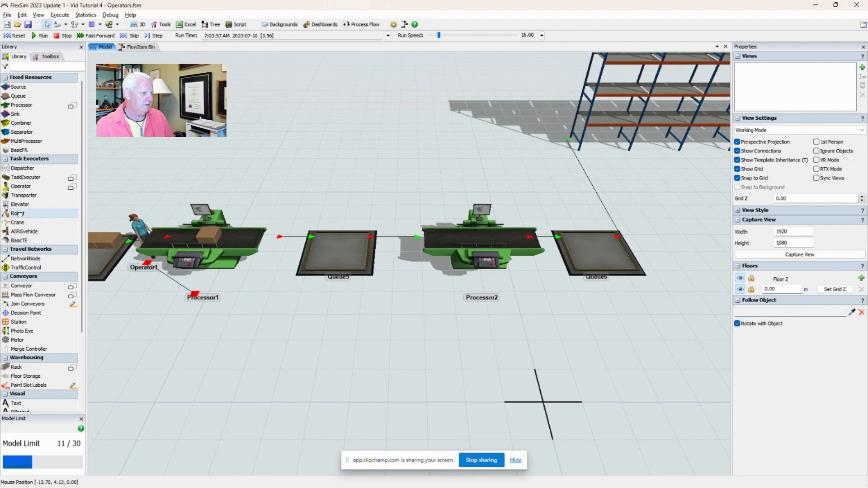
click(404, 273)
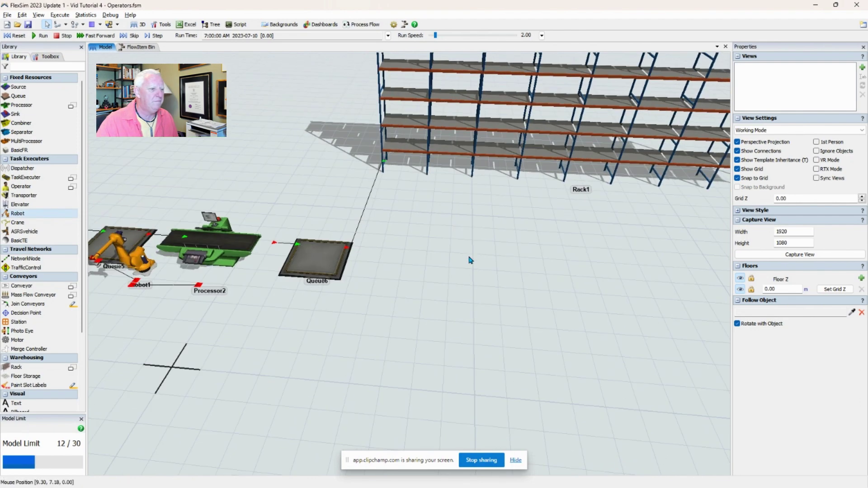
Place a Transporter on the floor beside Queue6, in front of the rack.
right_drag(470, 260, 472, 255)
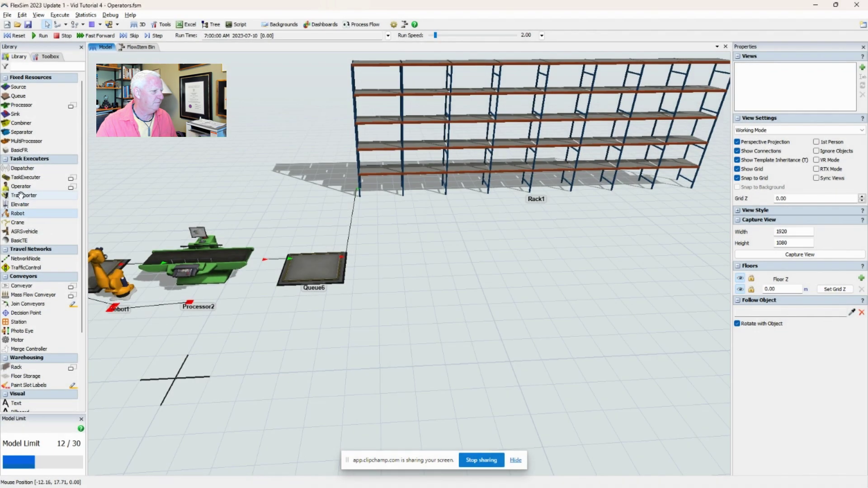
click(20, 195)
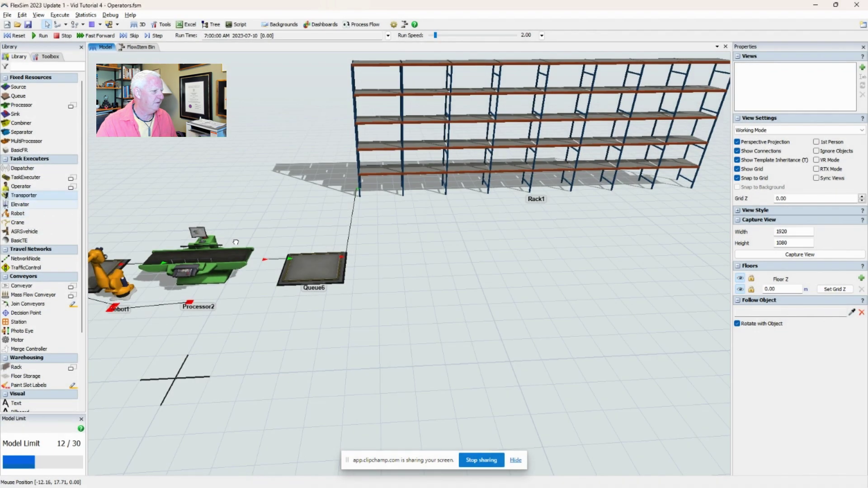
click(400, 258)
scroll(474, 291, up, 2)
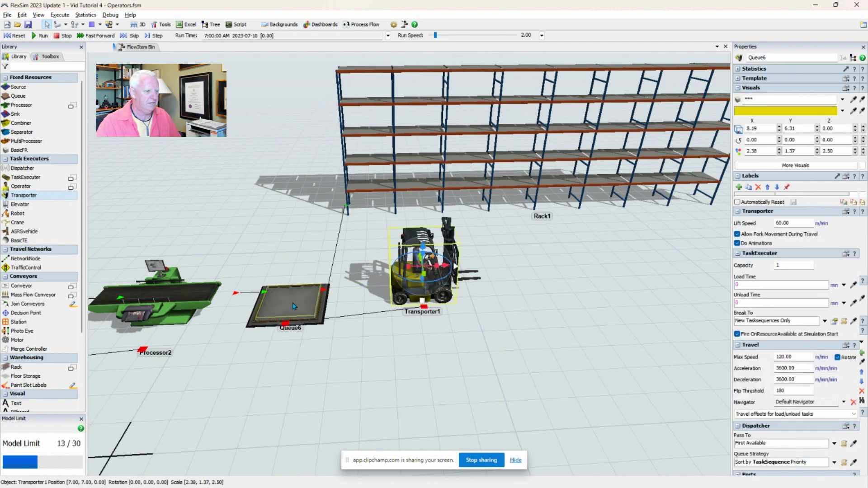
Enable Use Transport on Queue6's output so that its centre-connected transporter moves the items.
click(285, 308)
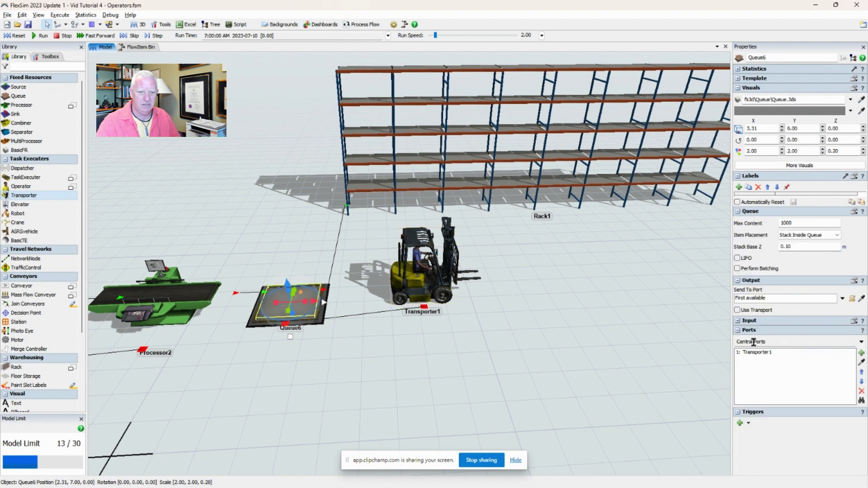
click(737, 310)
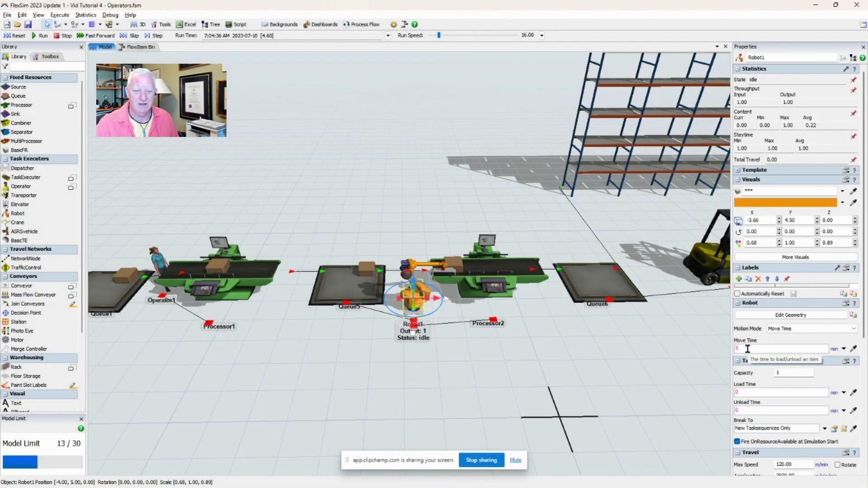
Set the robot's move time to 0.20 minutes and reset the model.
click(747, 349)
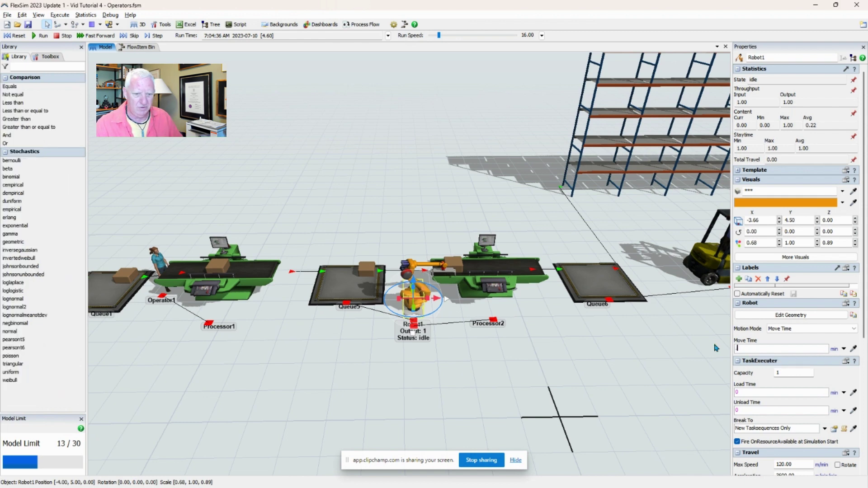
key(Return)
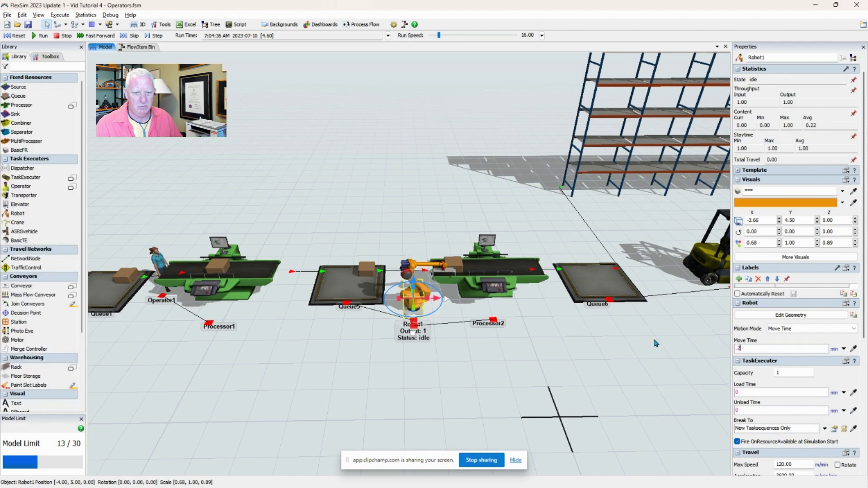
click(610, 361)
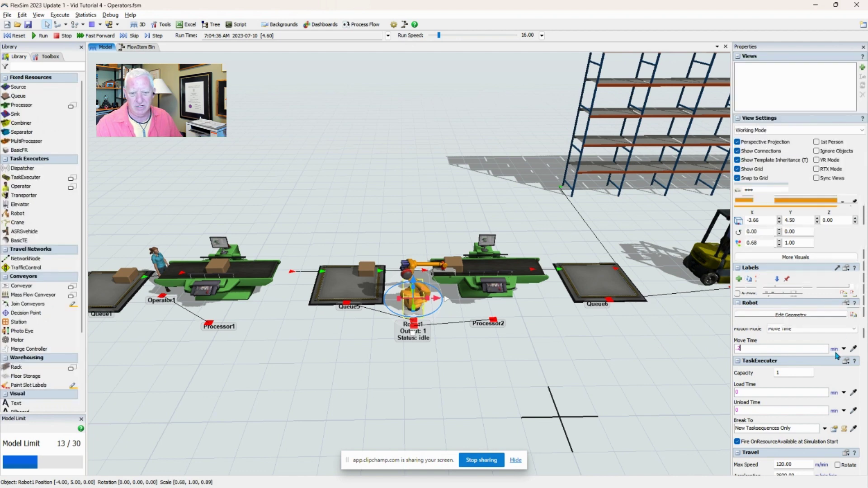
click(16, 35)
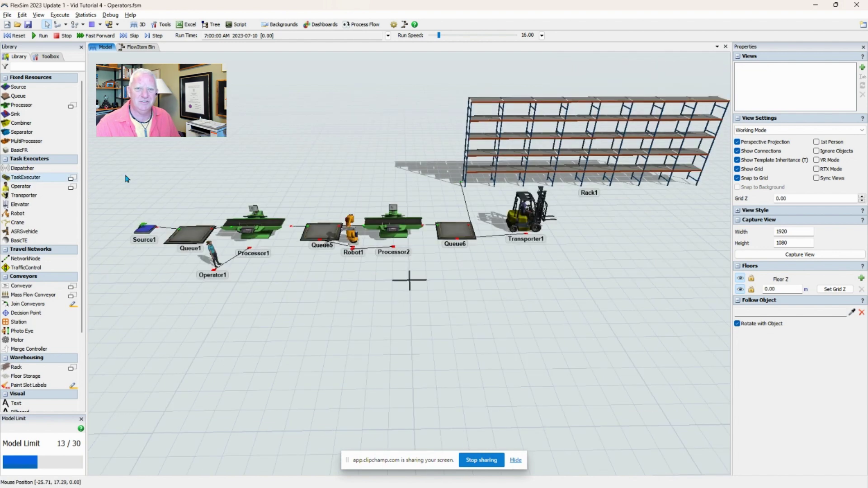
Delete the Transporter beside Queue6.
click(531, 222)
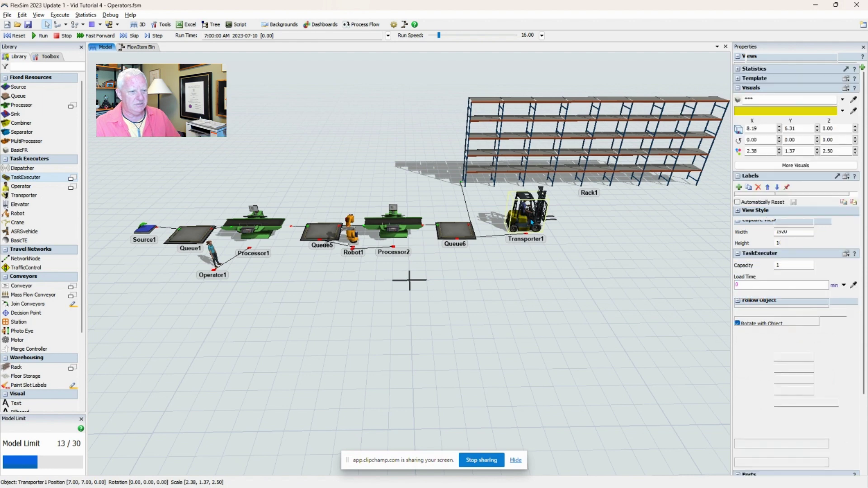
key(Delete)
click(352, 231)
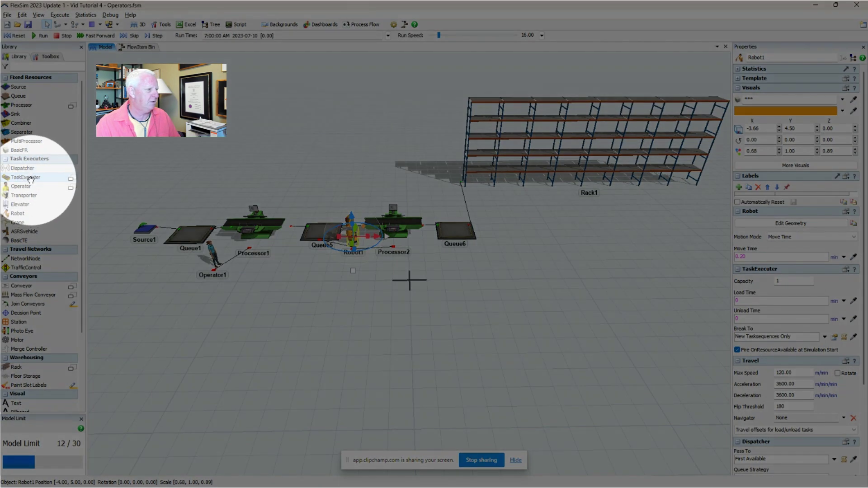
Place a TaskExecuter on the floor beside Queue6, in front of the rack.
drag(23, 178, 520, 244)
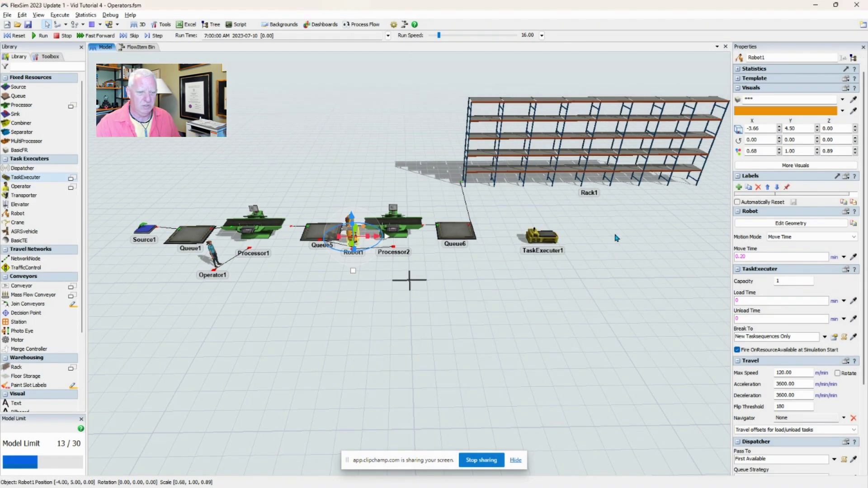
click(565, 262)
right_drag(565, 262, 623, 271)
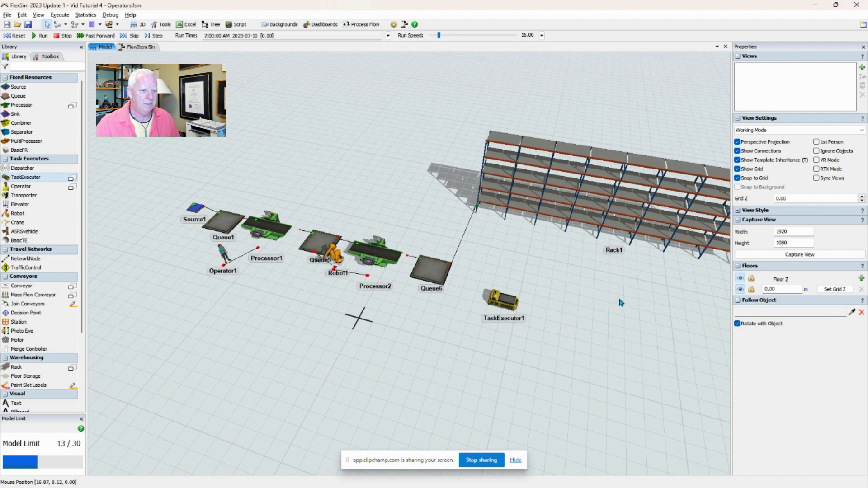
mouse_move(616, 304)
right_down()
mouse_move(593, 302)
mouse_move(611, 300)
right_up()
scroll(610, 299, up, 3)
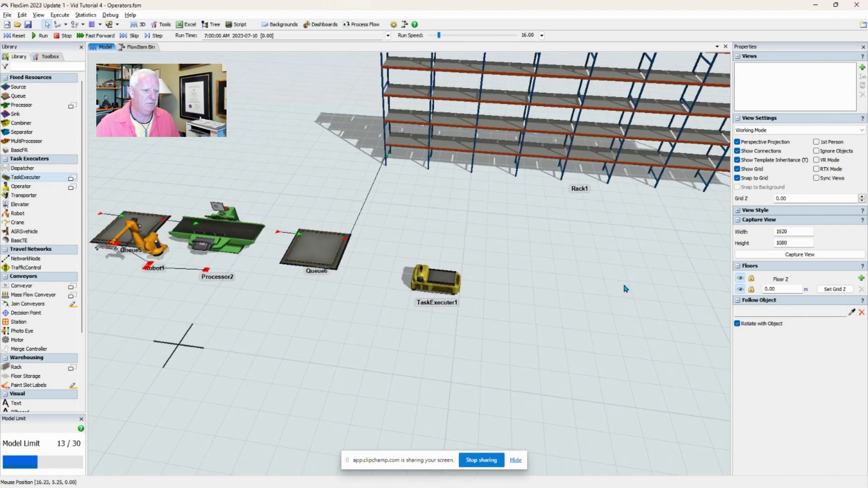
drag(626, 231, 538, 248)
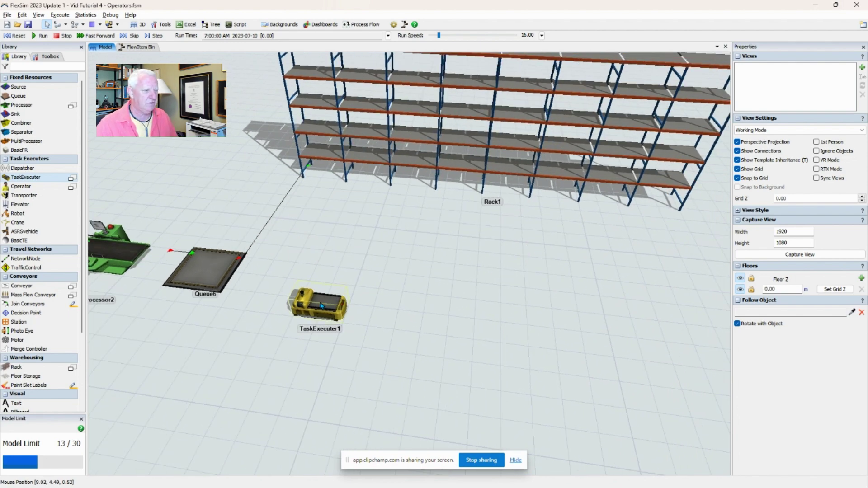
Connect Queue6 to the TaskExecuter's central ports and check the TaskExecuter's port connection.
click(205, 268)
drag(205, 267, 321, 305)
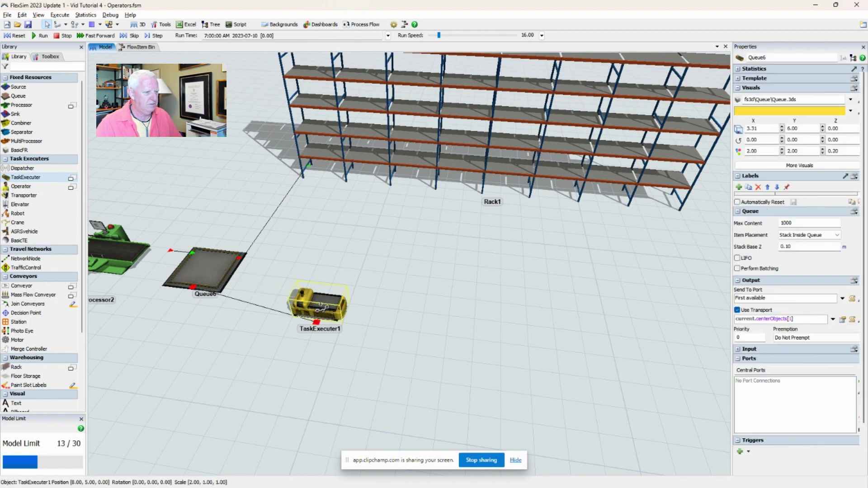
click(318, 302)
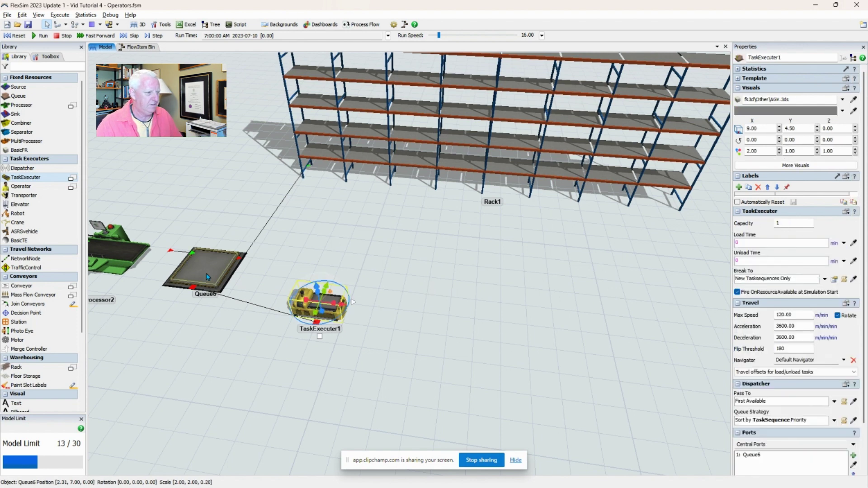
double_click(750, 455)
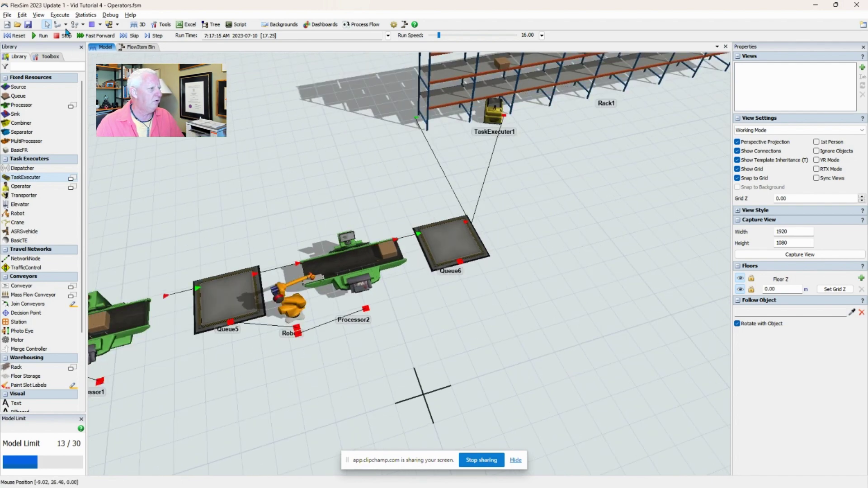
Place a Crane on the floor behind the production line, at about X -6.5, Y 11.5.
scroll(267, 110, down, 10)
scroll(323, 147, up, 5)
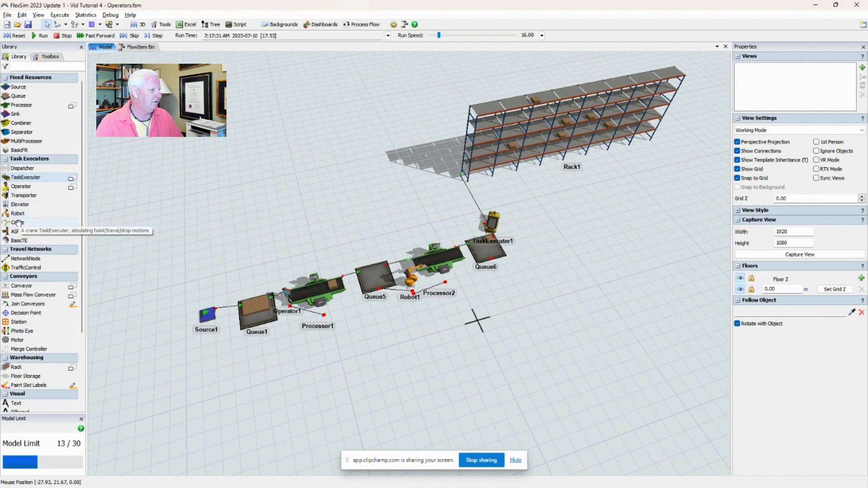
drag(18, 222, 66, 225)
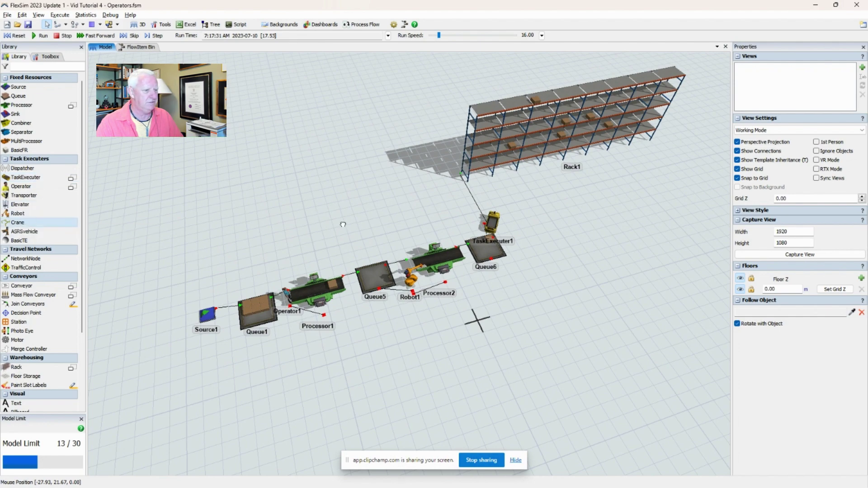
drag(343, 225, 344, 226)
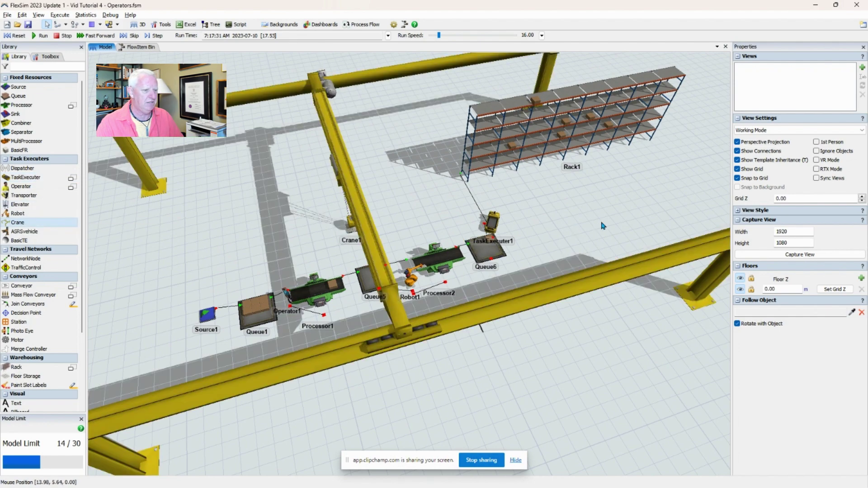
Inspect the crane's properties and how its gantry frame spans the production line and the rack.
right_drag(602, 226, 565, 223)
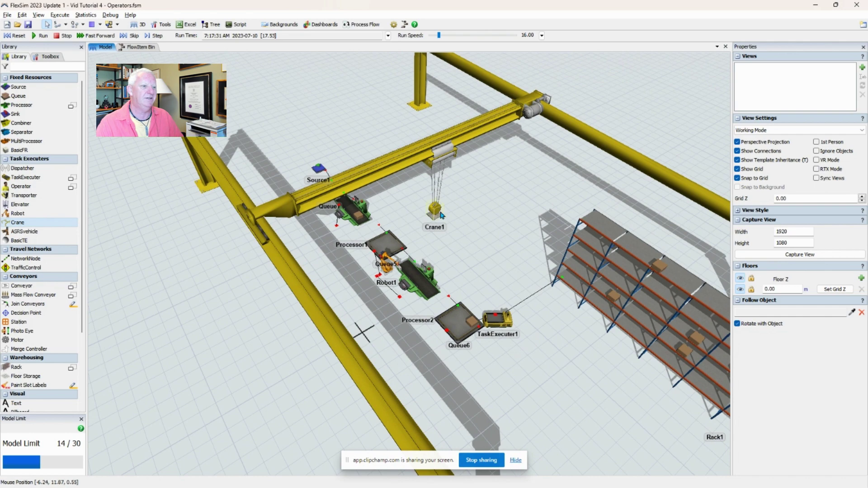
scroll(441, 215, down, 5)
scroll(492, 221, up, 3)
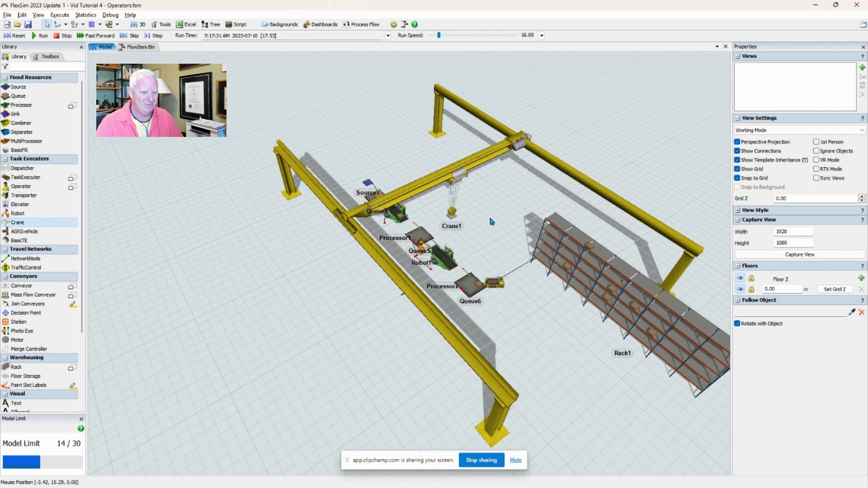
click(452, 217)
click(453, 212)
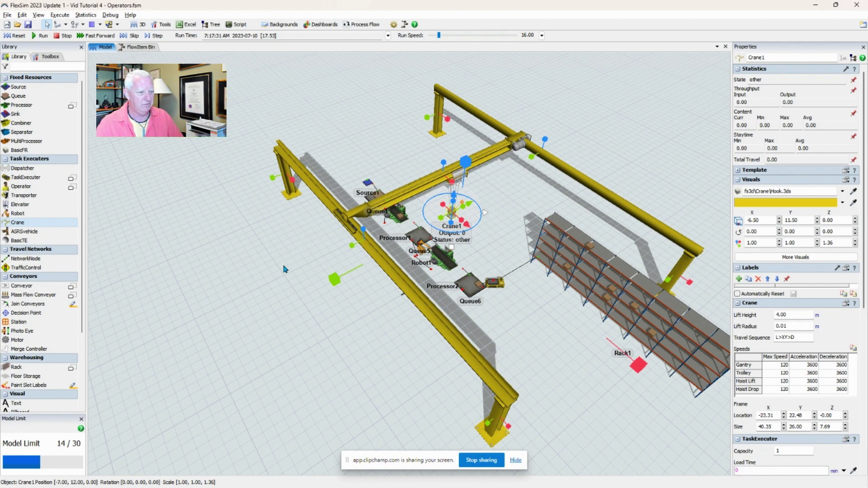
right_drag(305, 274, 508, 365)
scroll(507, 366, down, 3)
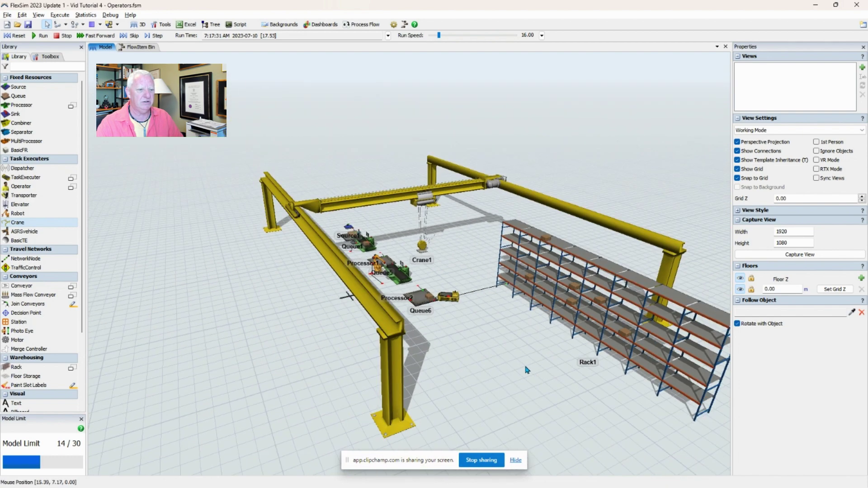
drag(527, 370, 420, 363)
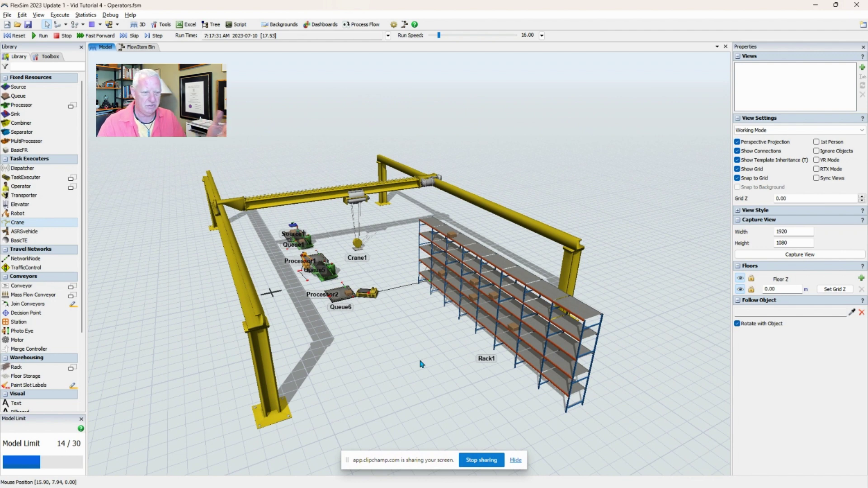